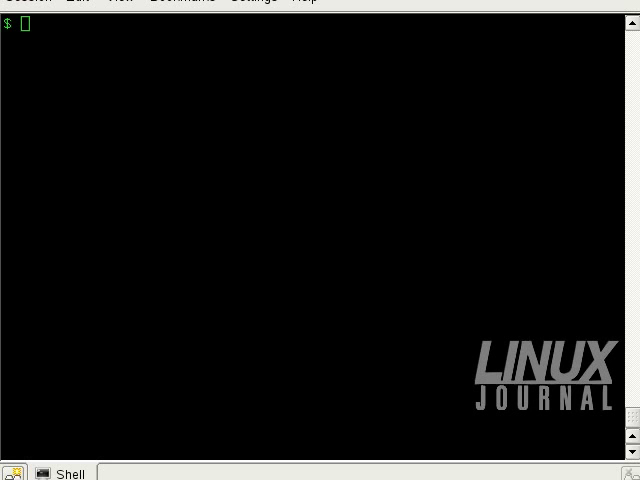
Step: Focus the Konsole terminal window at its empty shell prompt
click(276, 100)
text(di)
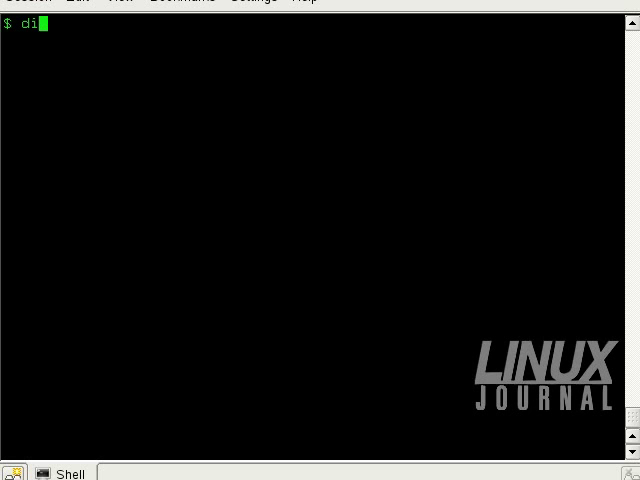
text(alog)
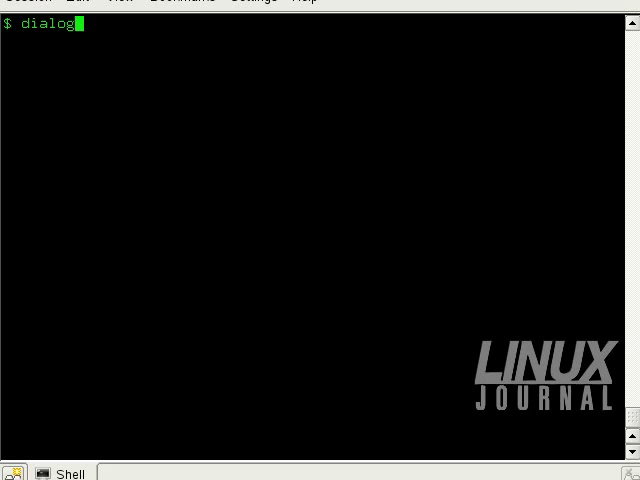
text( --)
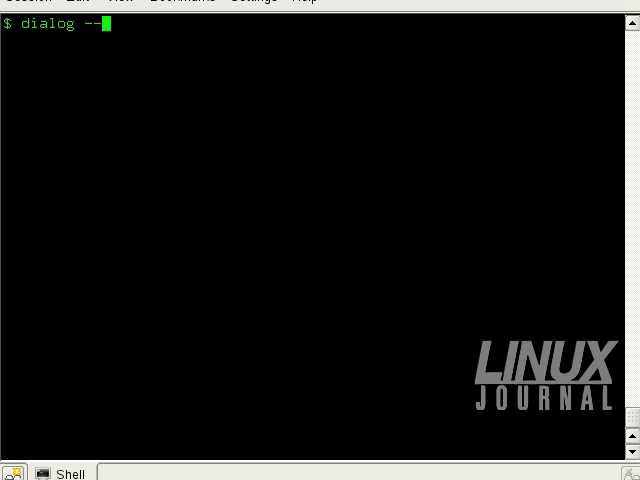
text(yesno )
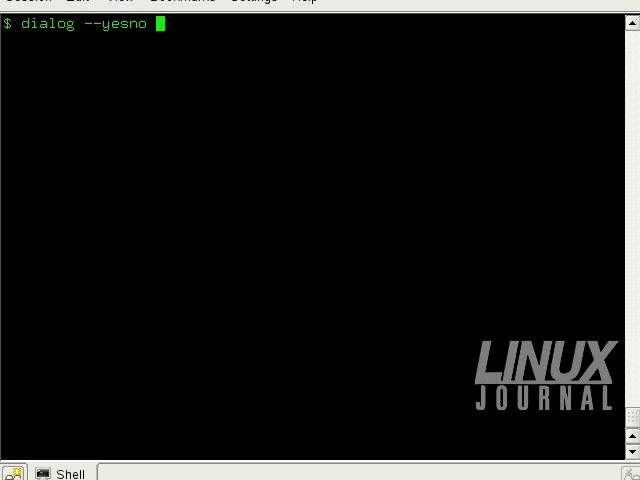
text("Yes no)
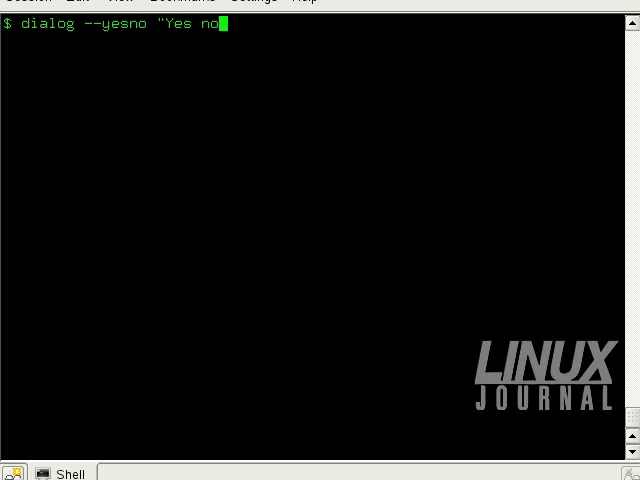
Step: Correct the question wording and run dialog --yesno "Yes or no?" 7 30
key(BackSpace)
key(BackSpace)
text(or no?)
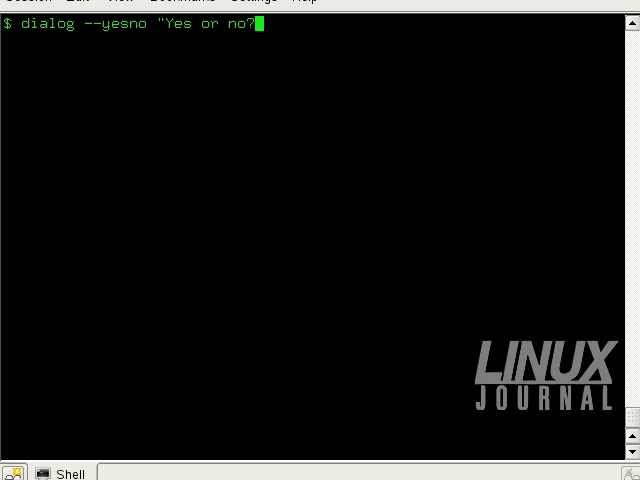
text( " 7 )
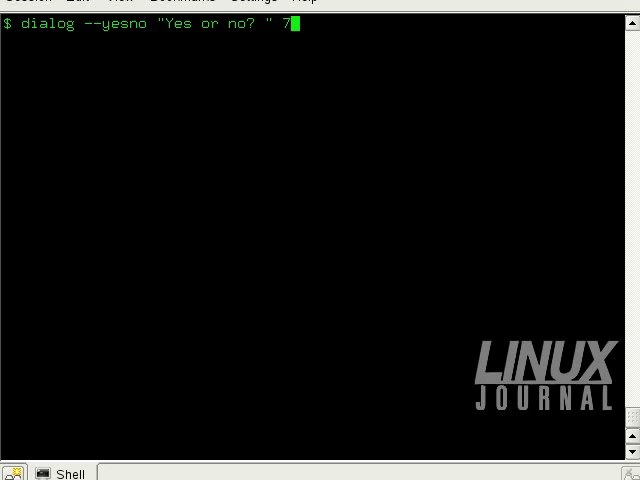
text(3)
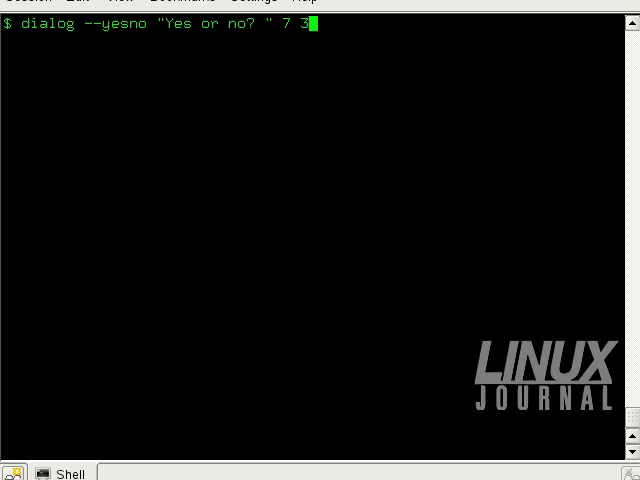
text(0)
key(Return)
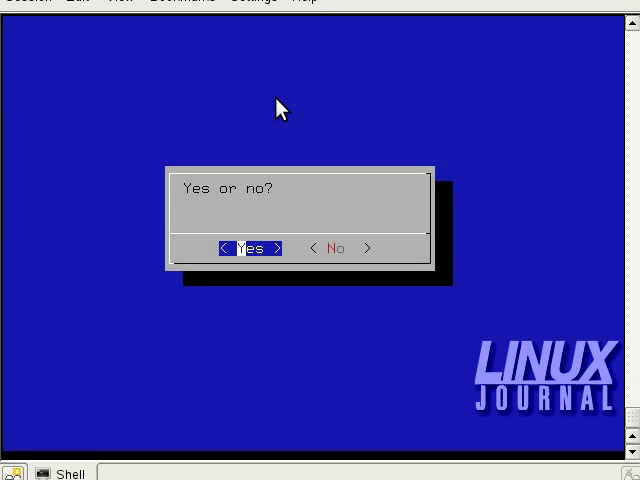
Step: Answer Yes, print exit status 0 with echo $?, and recall the dialog command
key(Right)
key(Left)
key(Return)
text(e)
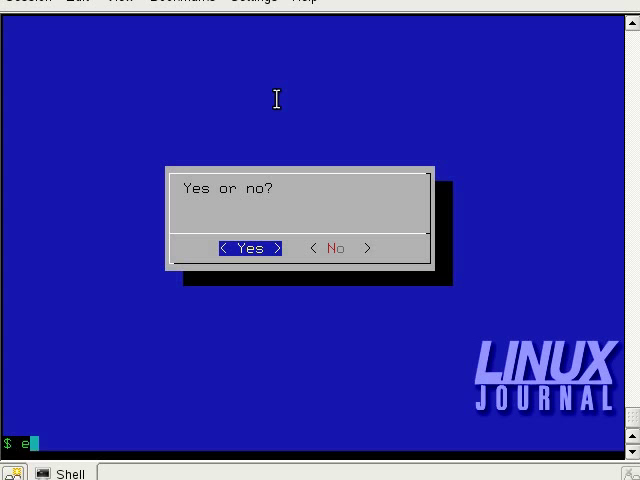
text(cho )
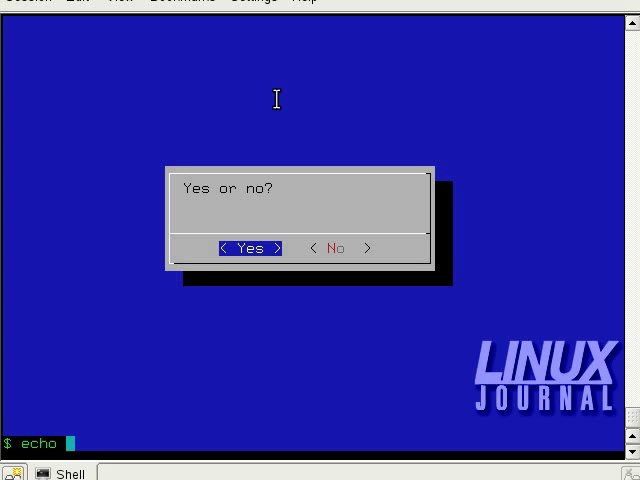
text($)
text(?)
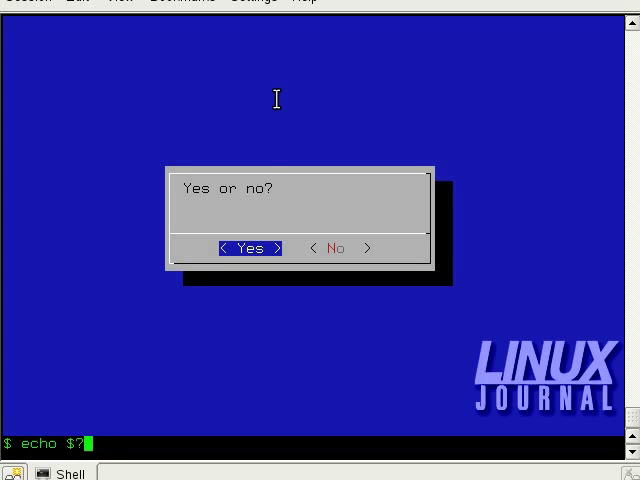
key(Return)
key(Up)
key(Up)
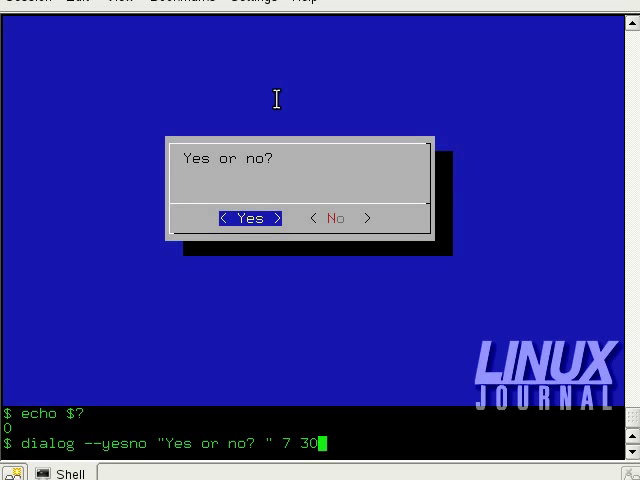
Step: Rerun the yes/no dialog, answer No, and print exit status 1 with echo $?
key(Return)
key(Tab)
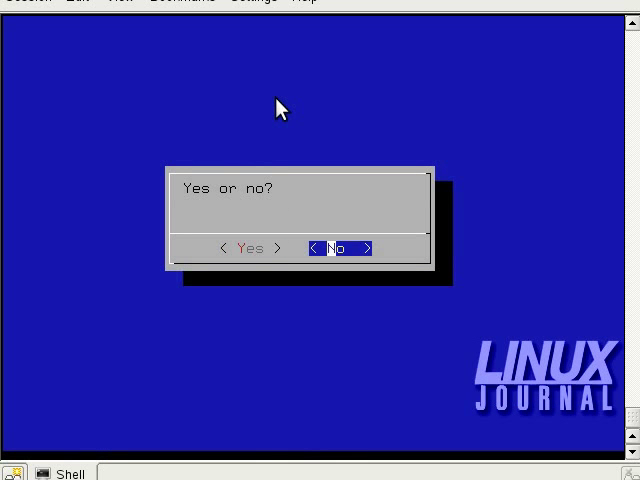
key(Return)
key(Up)
key(Up)
key(Return)
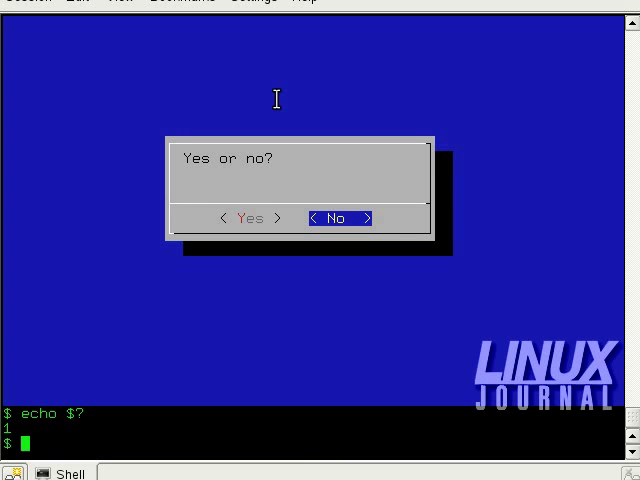
Step: Recall the yes/no dialog command with the cursor at the line start
key(Up)
key(Home)
key(Up)
key(Home)
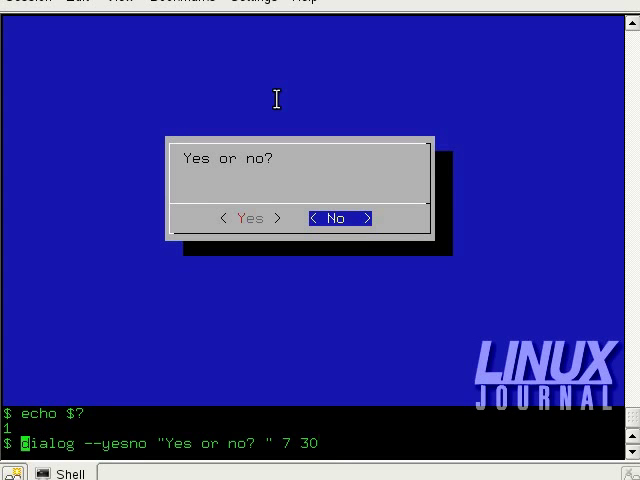
text(k)
Step: Change the command to kdialog --yesno "Yes or no?" without 7 30, run it, and answer Yes
key(Right)
key(Right)
key(Right)
key(Right)
key(Right)
key(Right)
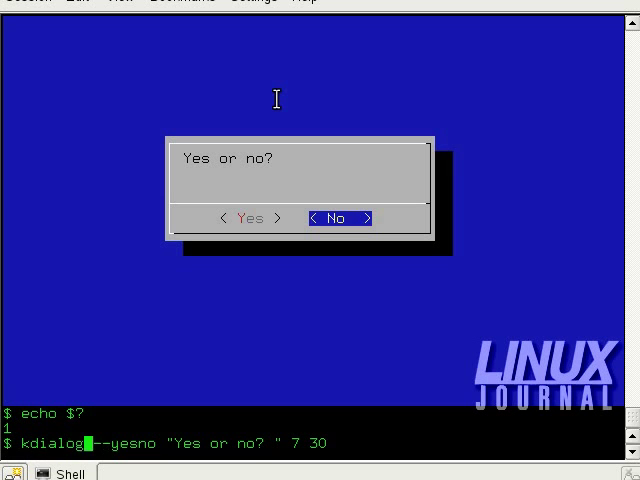
key(Right)
key(Right)
key(Right)
key(Right)
key(Right)
key(Right)
key(Right)
key(Delete)
key(Delete)
key(Delete)
key(Delete)
key(Delete)
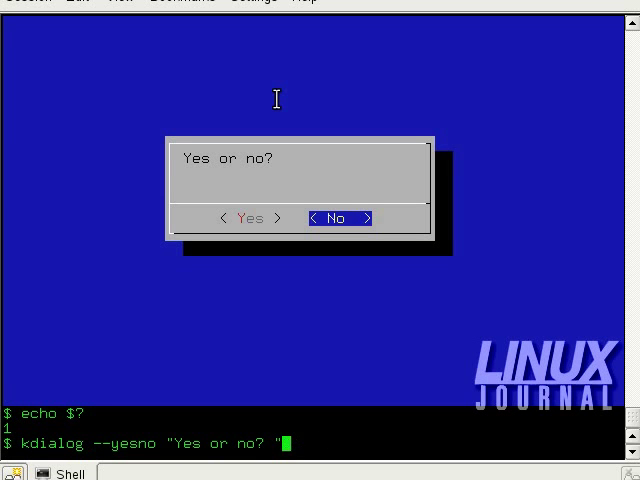
key(Return)
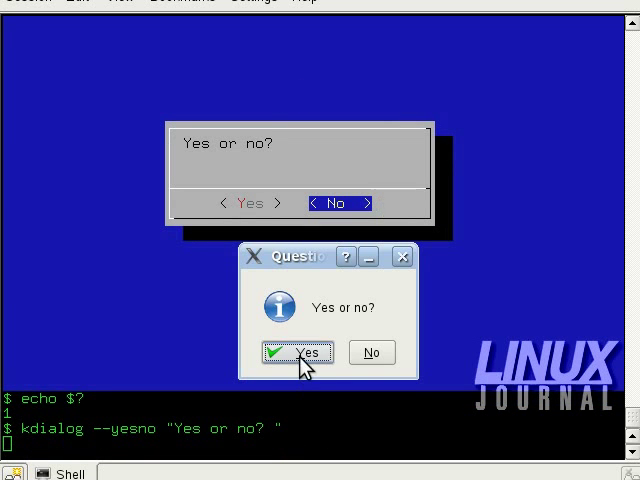
click(303, 356)
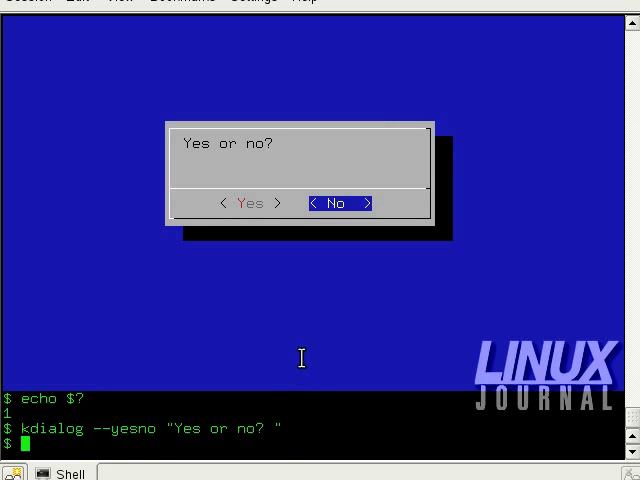
text(echo $?)
Step: Print kdialog's exit status 0, rerun it answering No, and print exit status 1
key(Return)
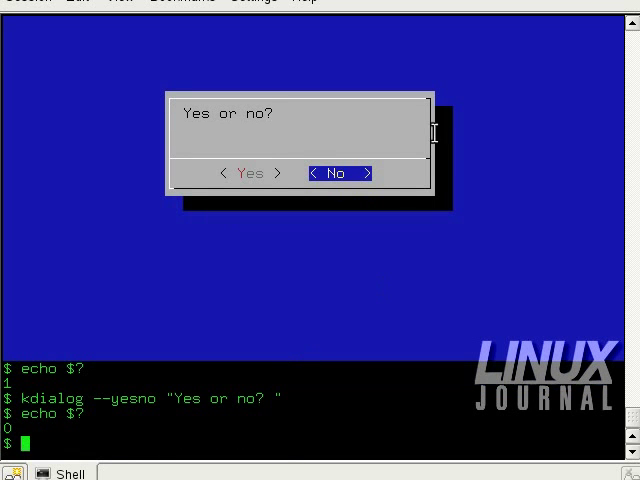
key(Up)
key(Up)
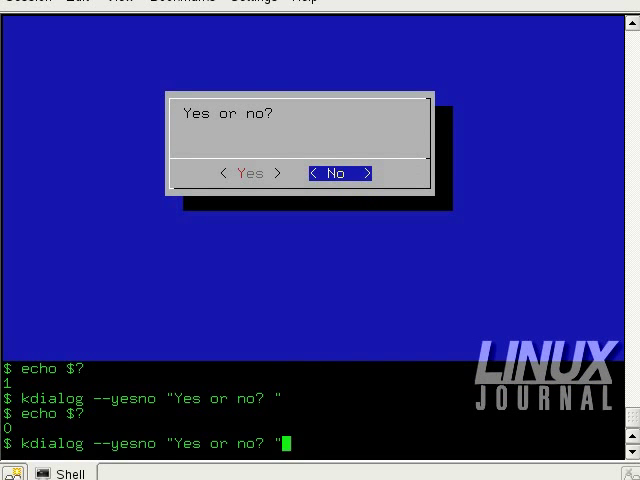
key(Return)
click(378, 351)
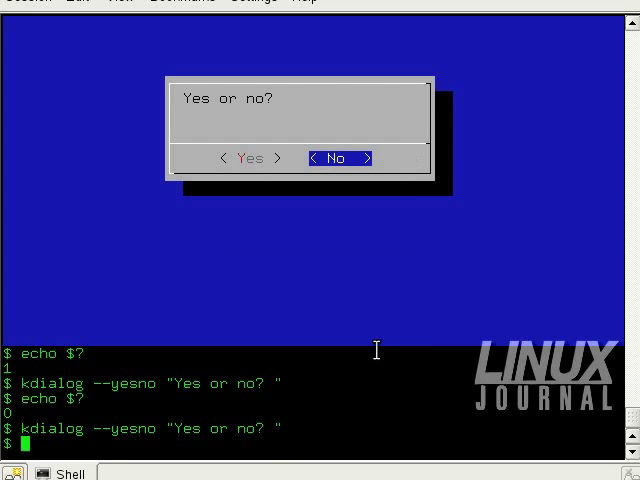
key(Up)
key(Up)
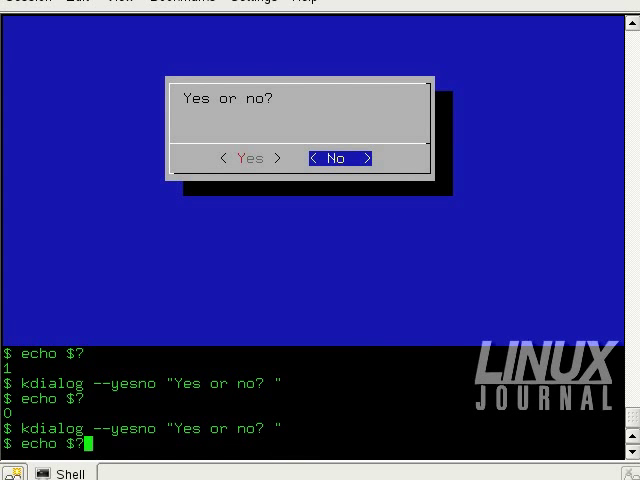
key(Return)
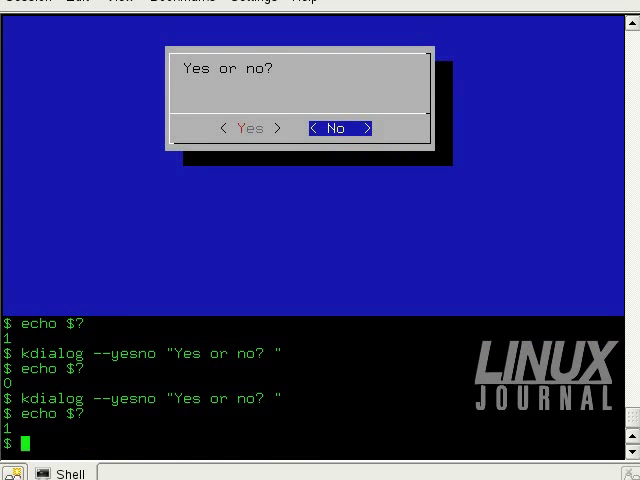